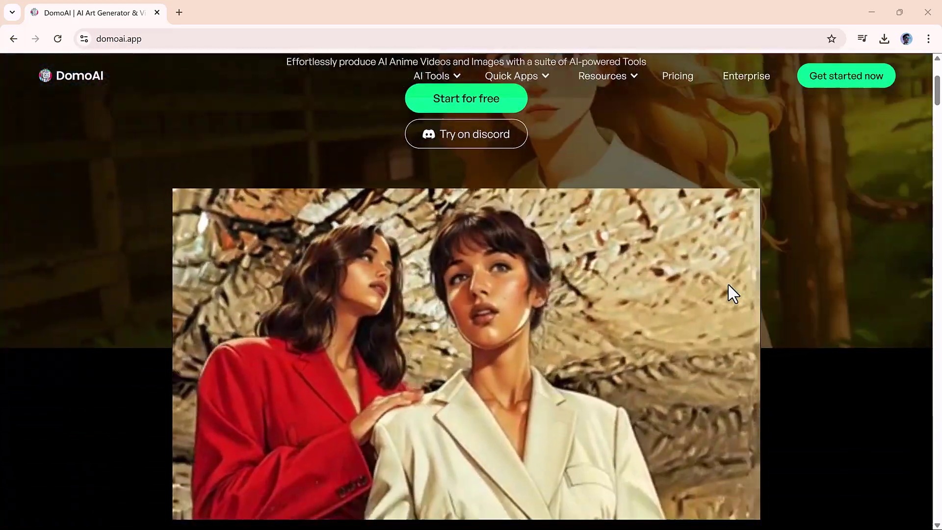
Step: Scroll past the feature showcase, AI tools and FAQ to the 'Start Creating with DomoAI' section
scroll(728, 285, down, 1)
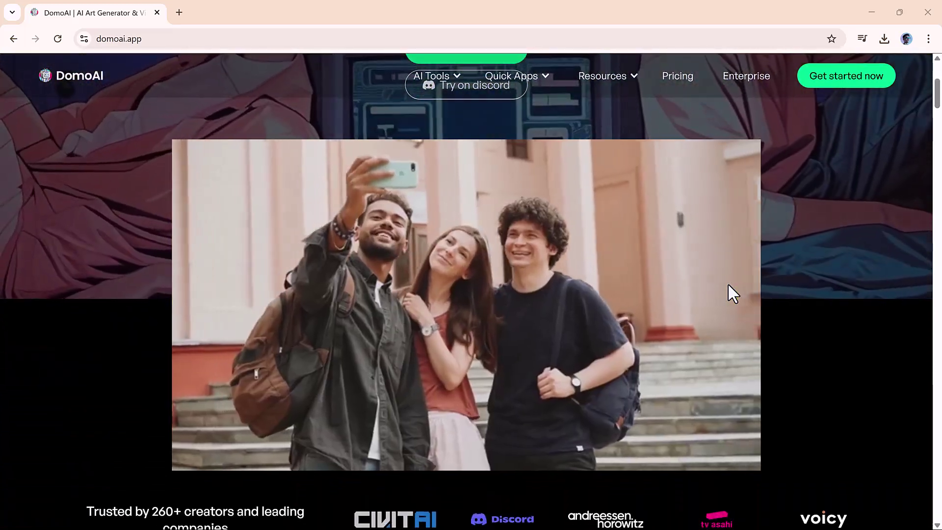
scroll(727, 283, down, 1)
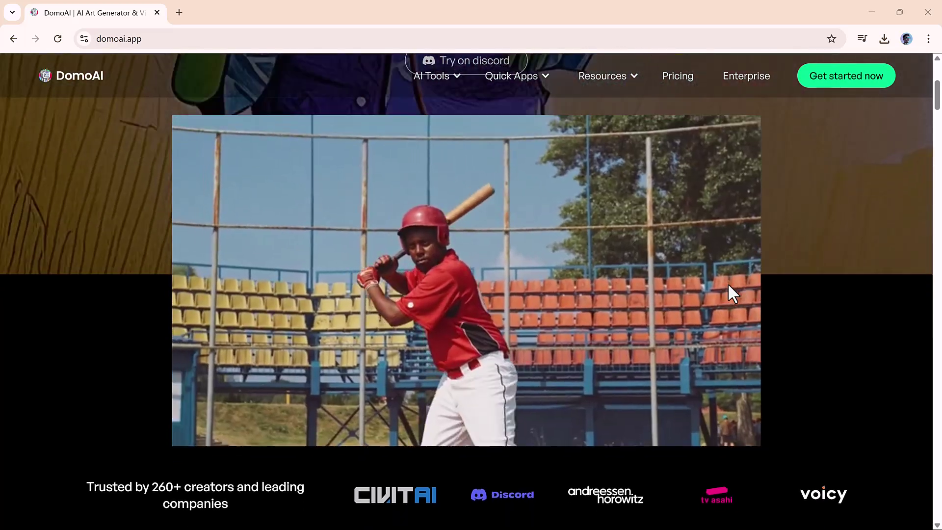
scroll(728, 293, down, 6)
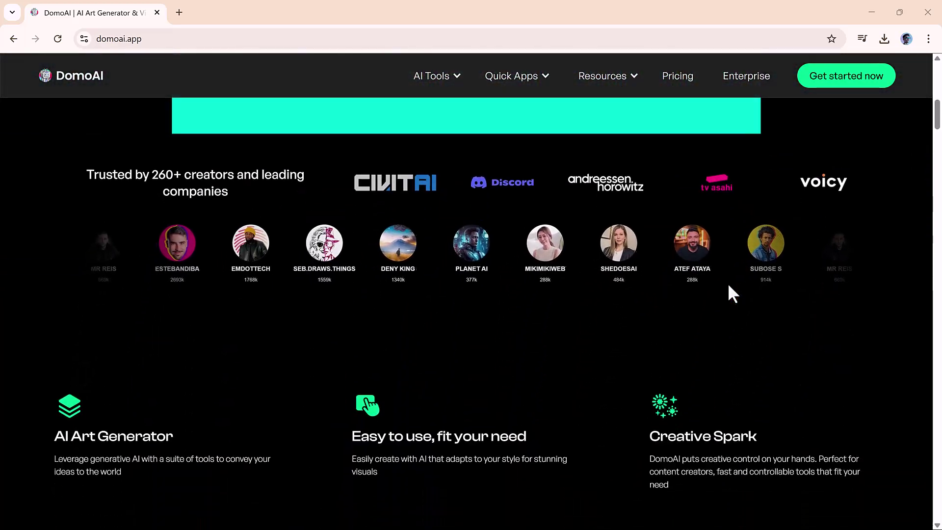
scroll(727, 282, down, 3)
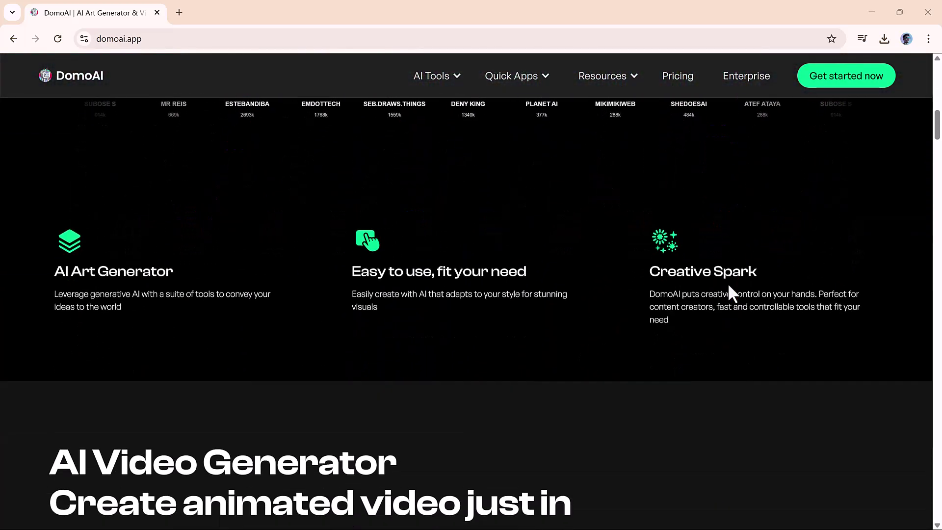
scroll(727, 284, down, 7)
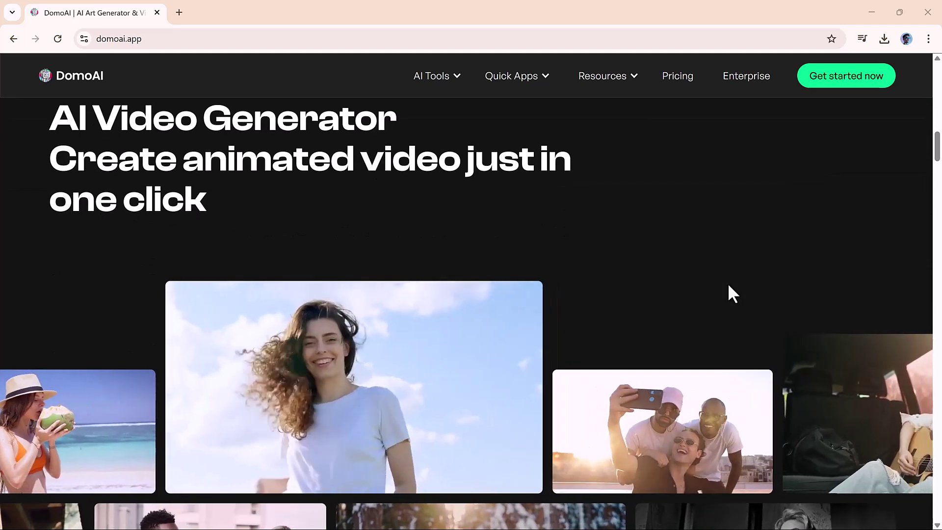
scroll(728, 285, down, 4)
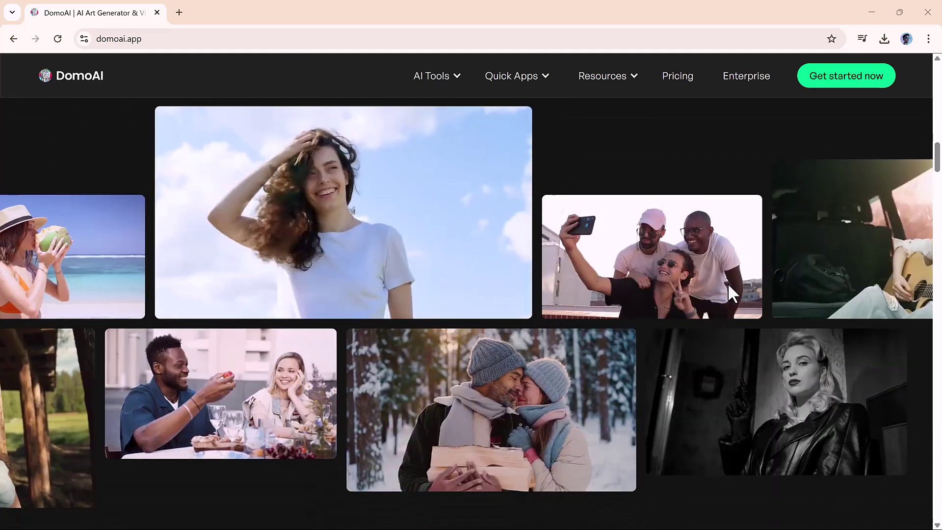
scroll(728, 283, down, 3)
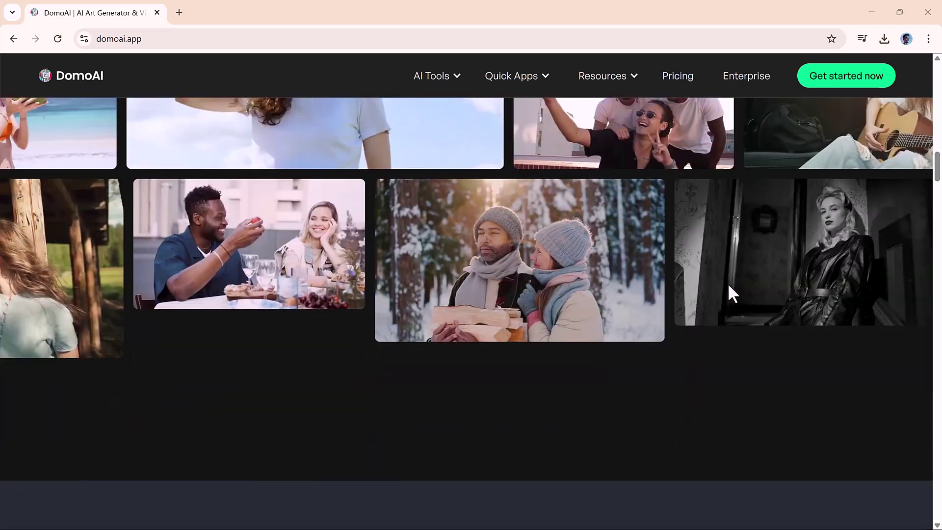
scroll(728, 293, down, 8)
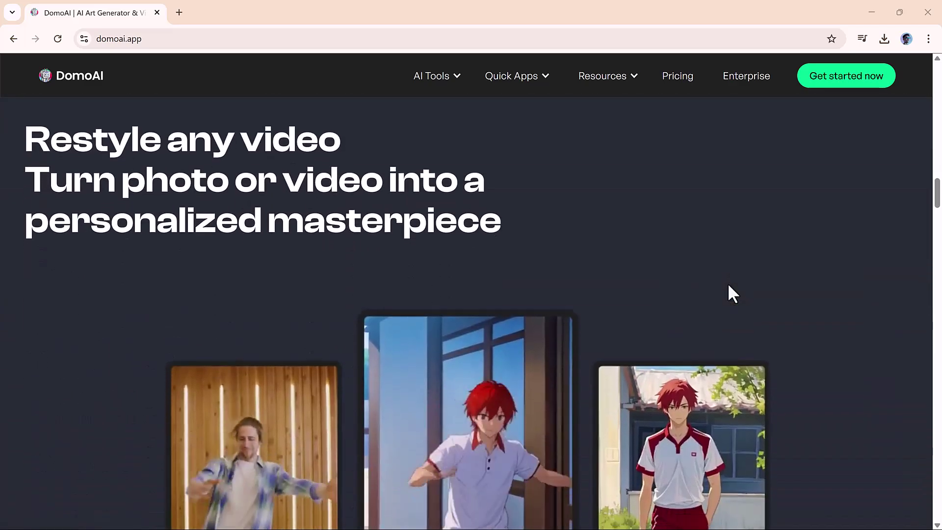
scroll(727, 293, down, 4)
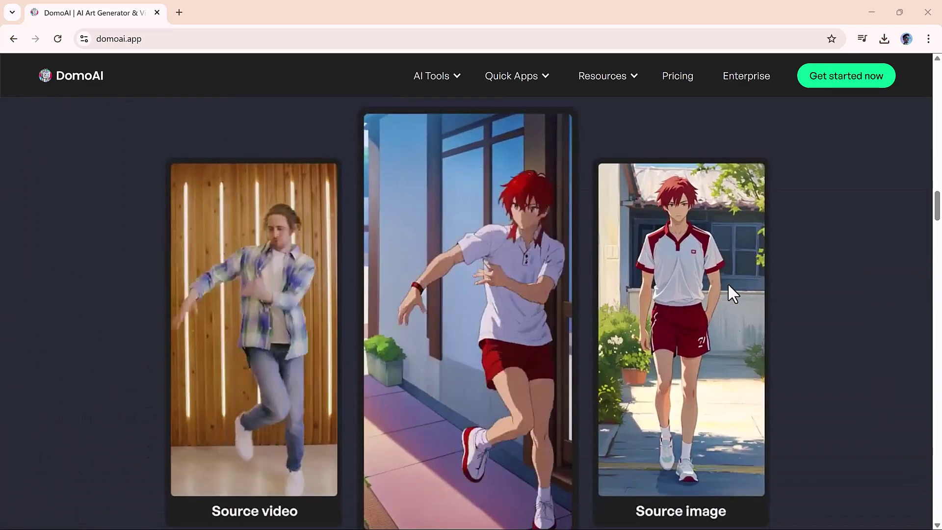
scroll(802, 352, down, 1)
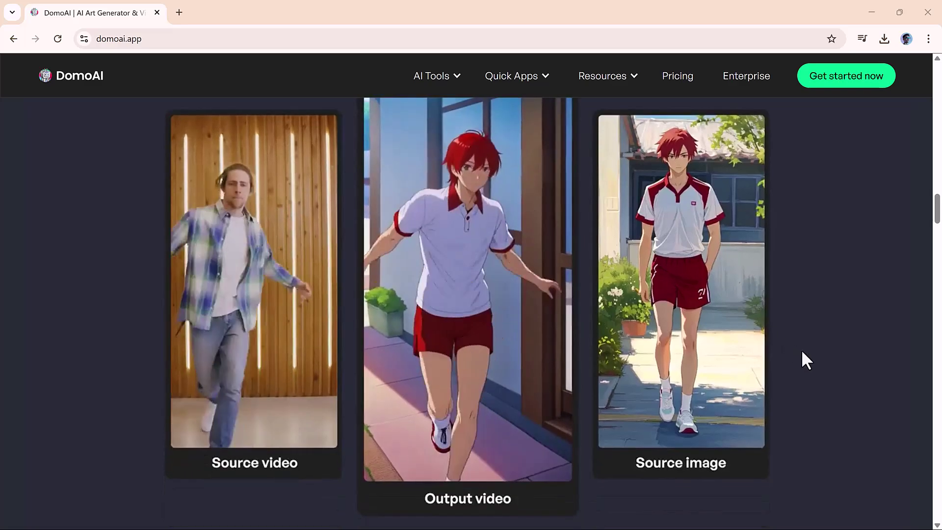
scroll(801, 353, down, 10)
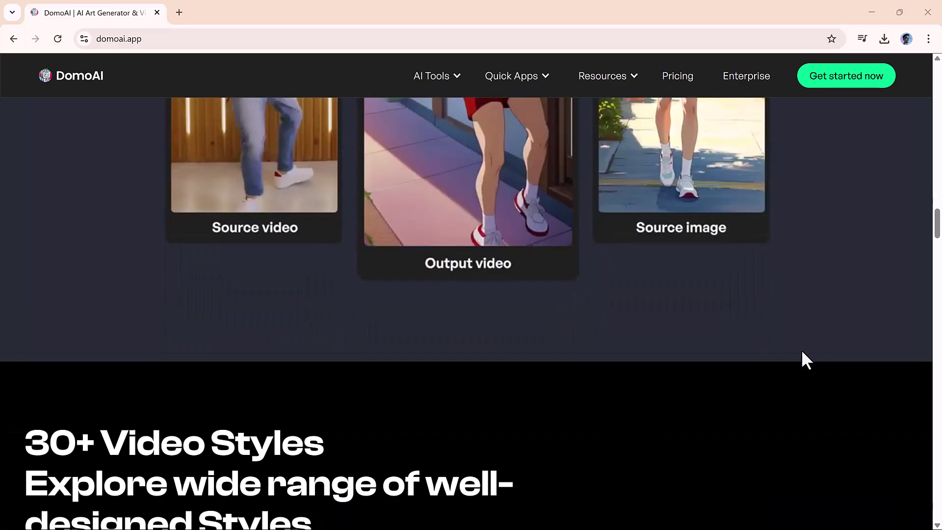
scroll(807, 361, down, 4)
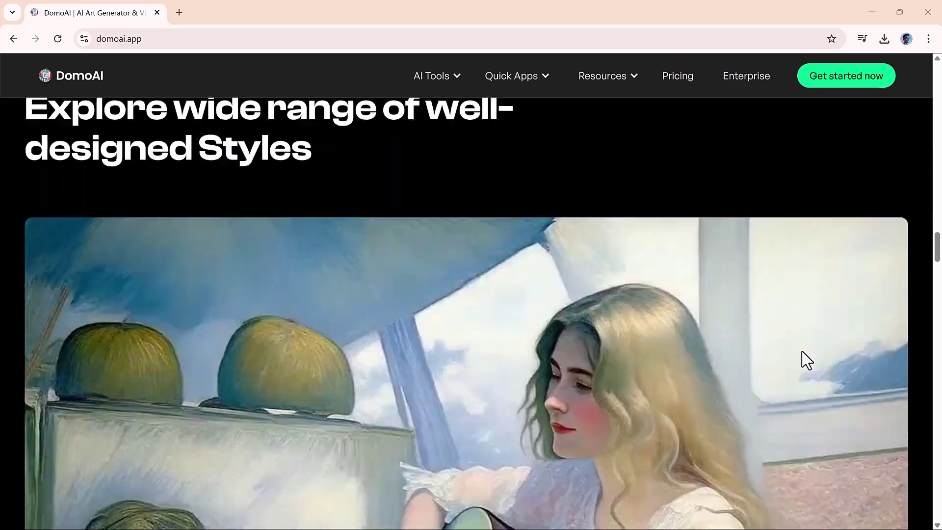
scroll(807, 361, down, 1)
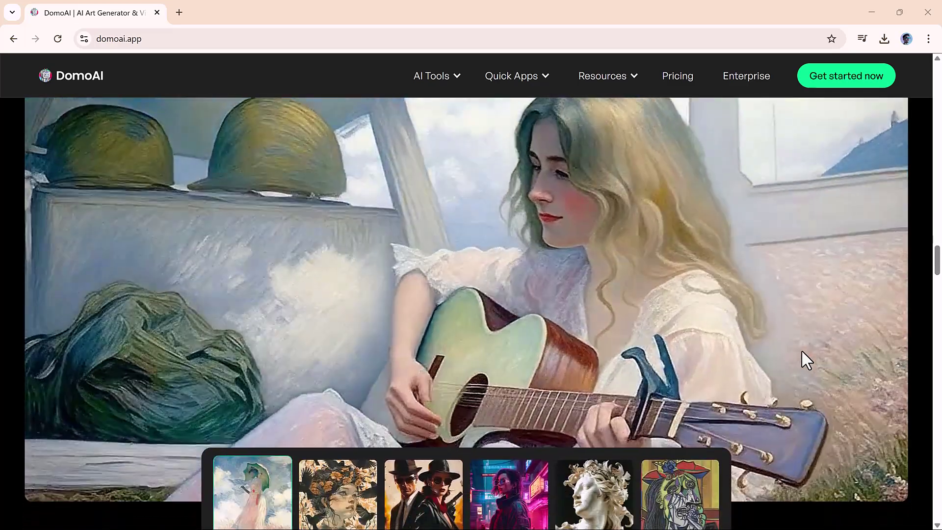
scroll(802, 350, down, 9)
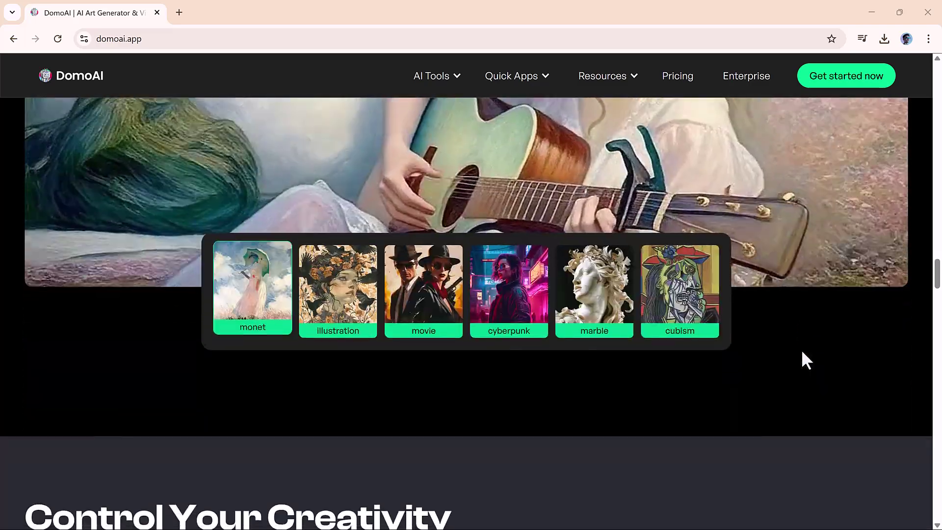
scroll(802, 351, down, 3)
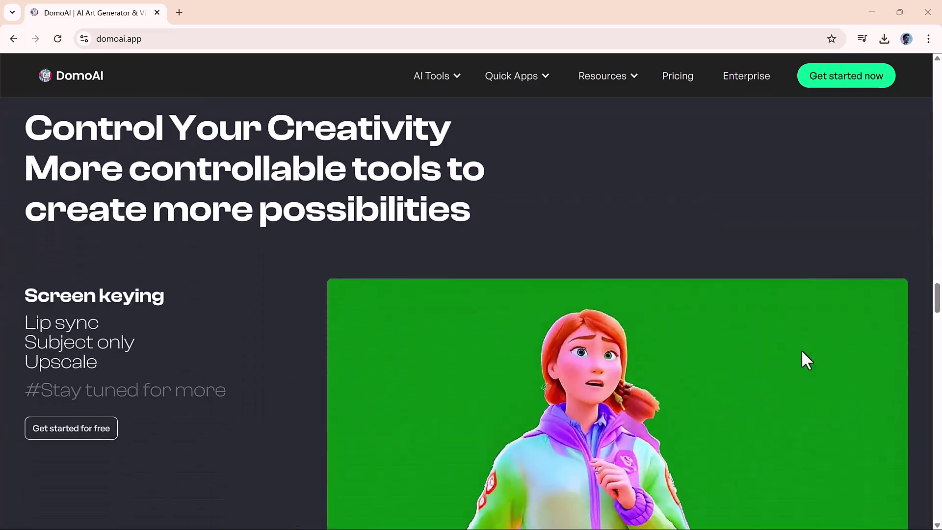
scroll(802, 351, down, 2)
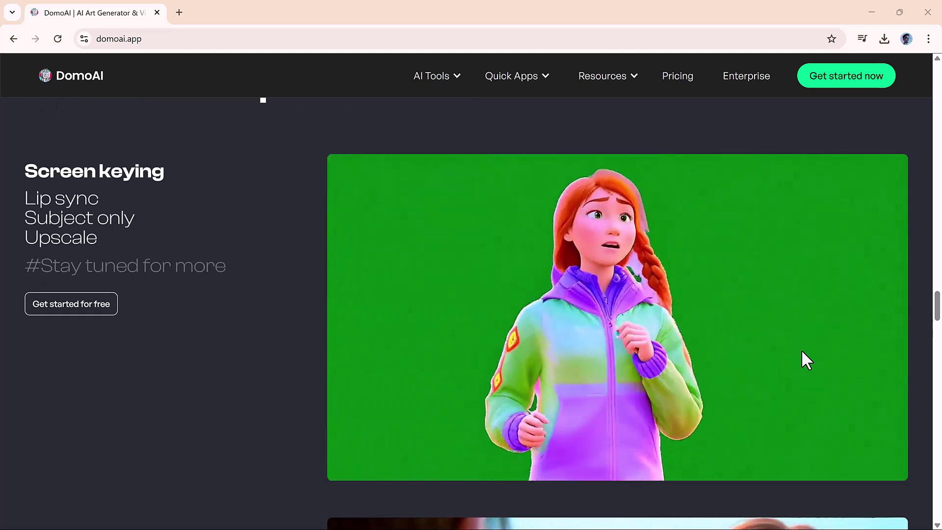
scroll(805, 360, down, 1)
scroll(801, 351, down, 5)
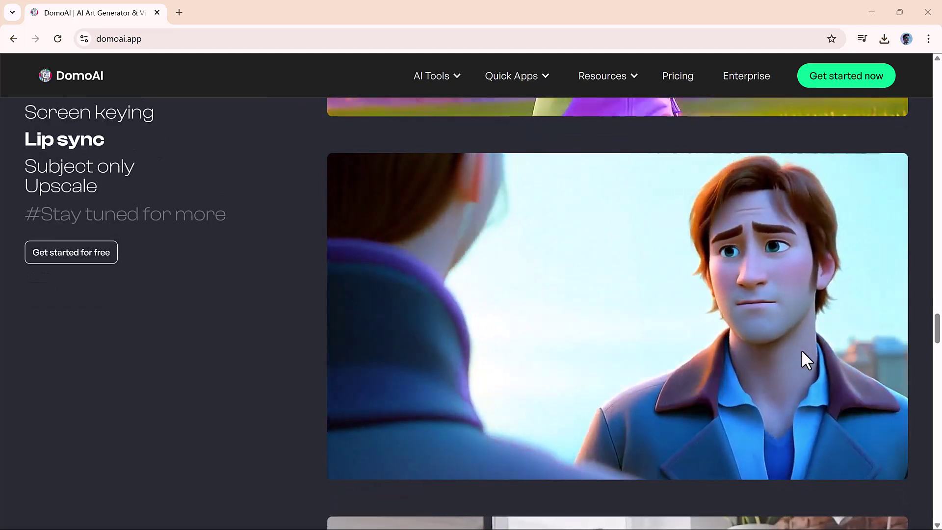
scroll(802, 350, down, 4)
scroll(802, 350, down, 4)
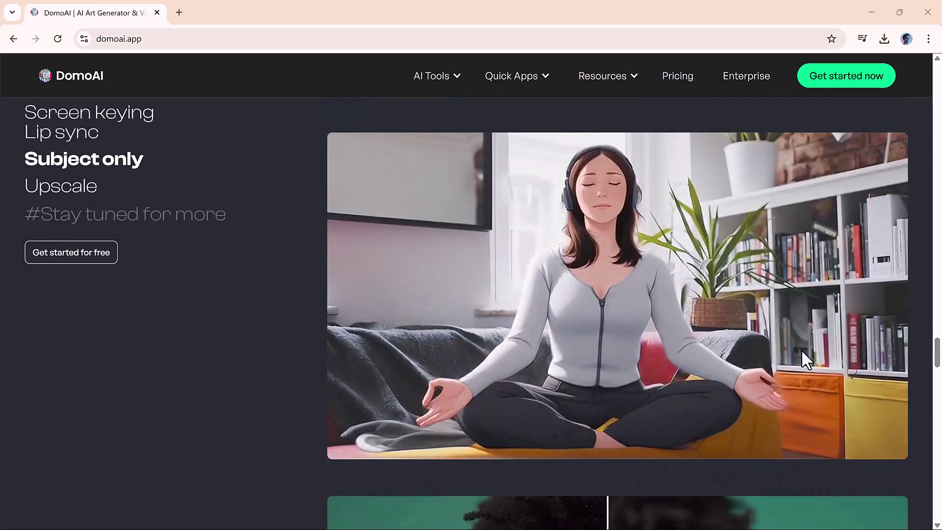
scroll(801, 349, down, 7)
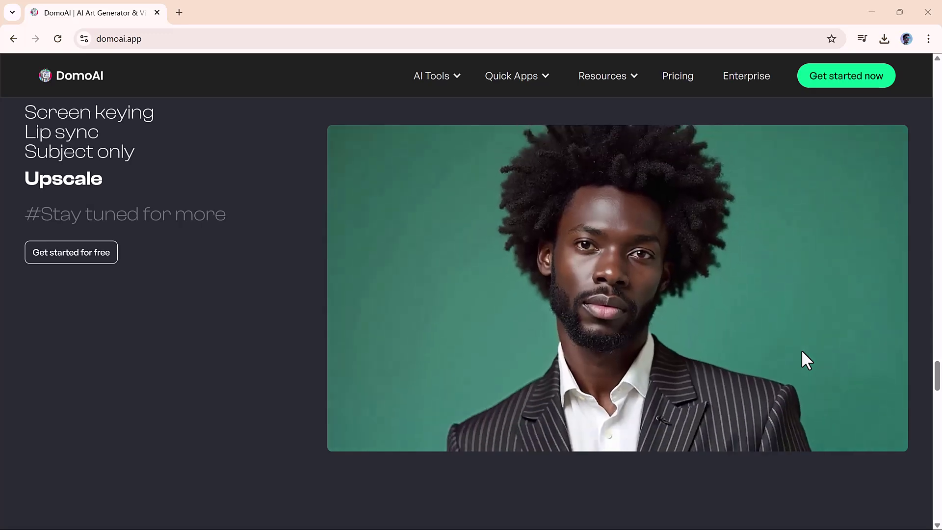
scroll(802, 350, down, 4)
scroll(803, 352, down, 5)
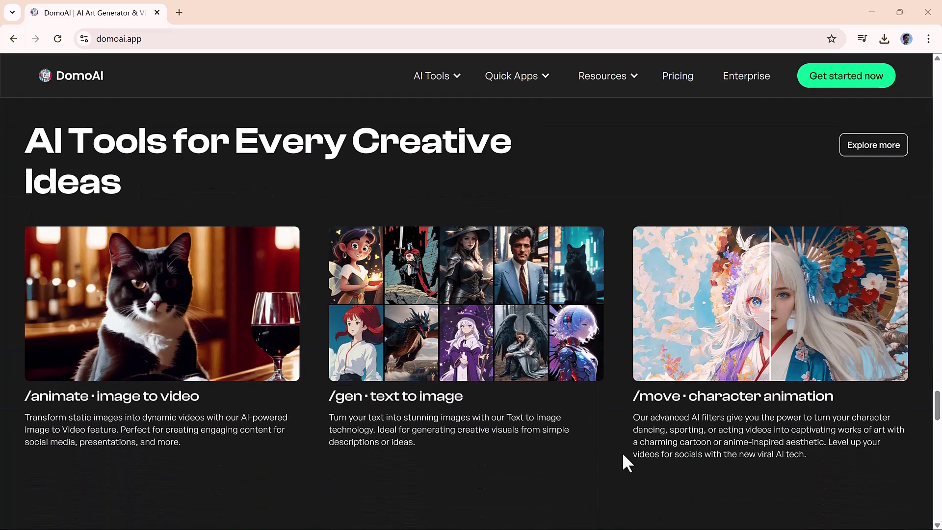
scroll(622, 454, down, 5)
scroll(622, 451, down, 11)
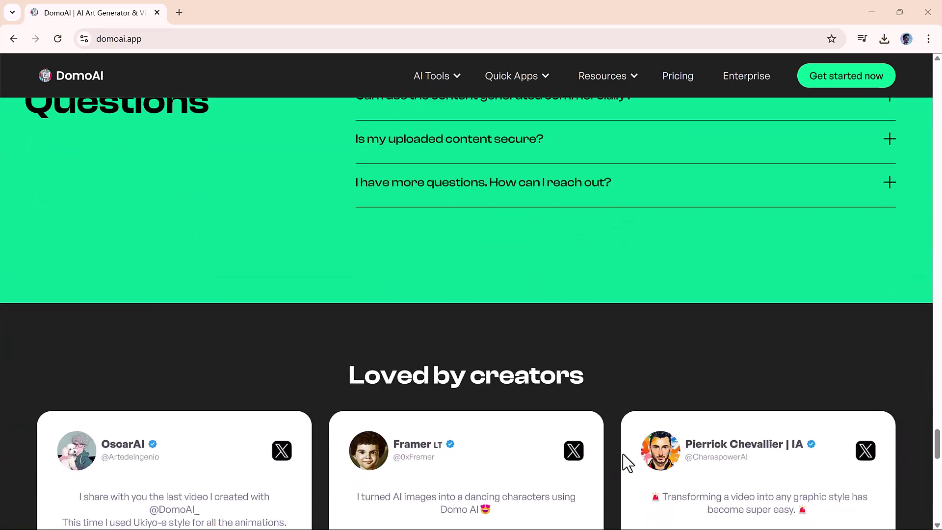
scroll(622, 452, down, 10)
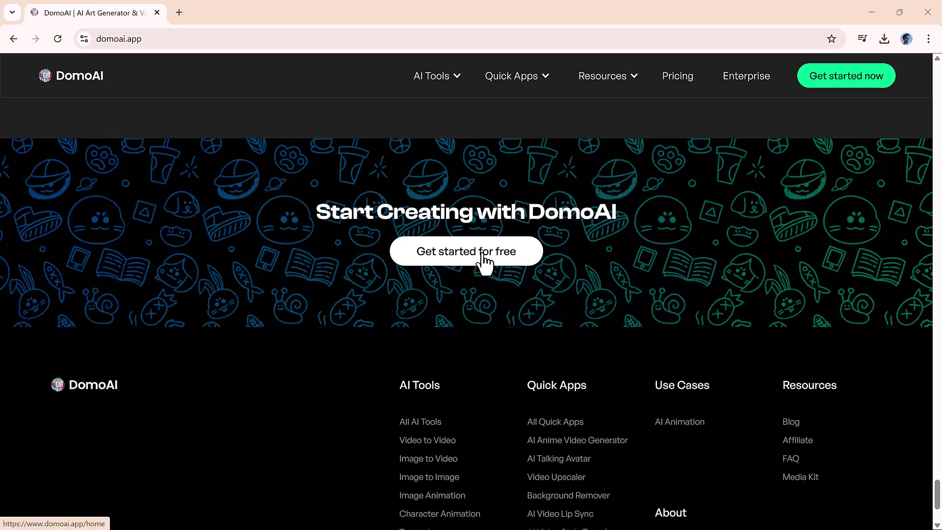
Step: Enter the DomoAI workspace home with 'Get started for free'
click(485, 260)
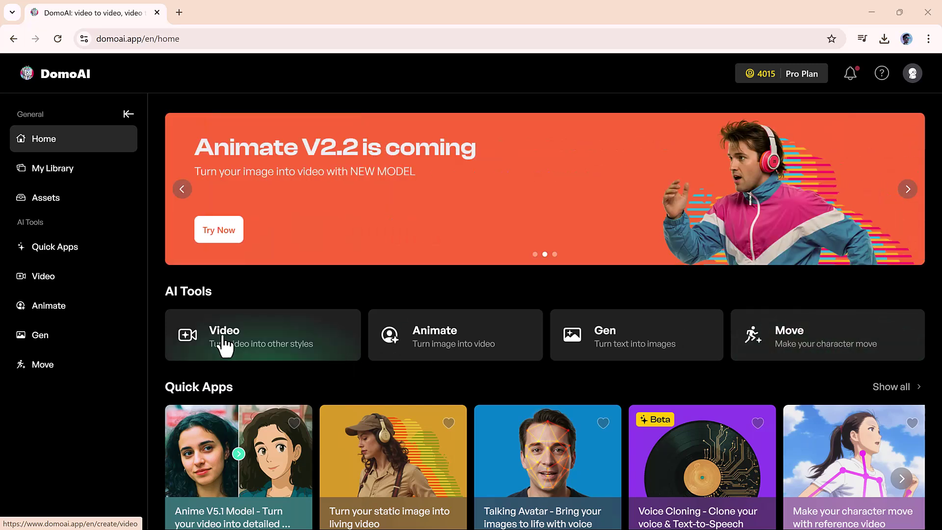
Step: Upload 2025-04-05_15-33-47.mp4 into the Video tool and preview it up to 0:06
click(275, 314)
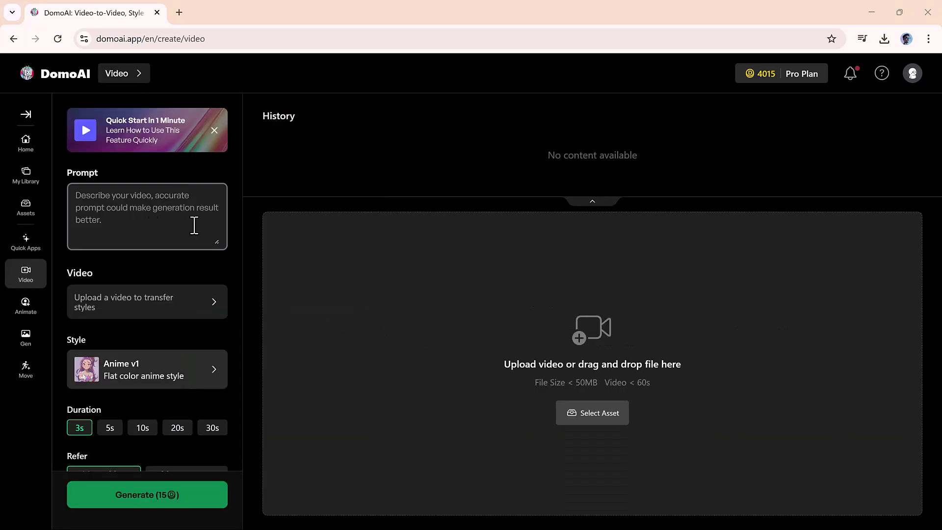
click(172, 314)
click(198, 116)
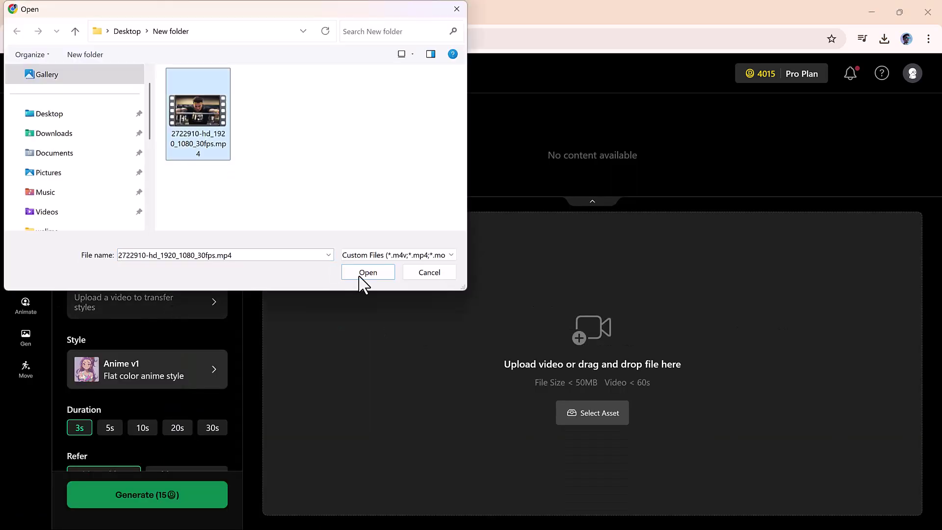
click(365, 271)
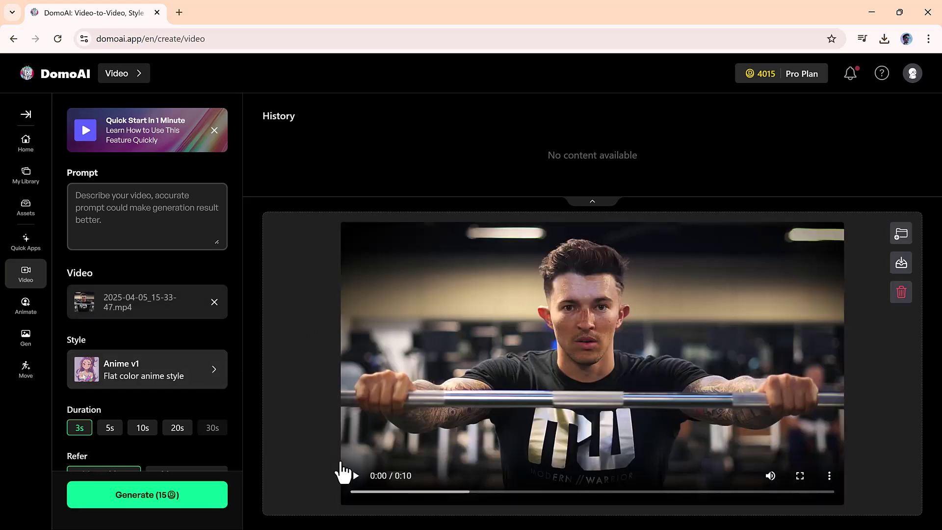
click(355, 476)
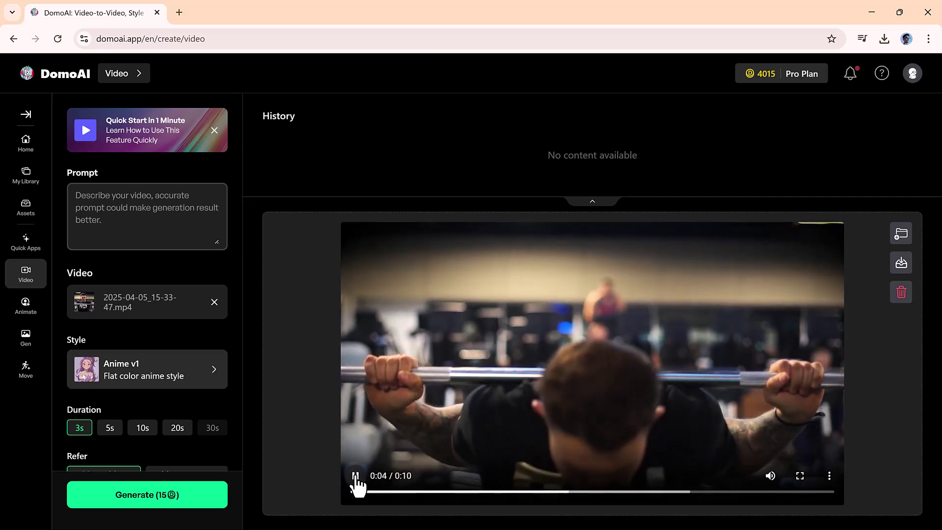
click(355, 476)
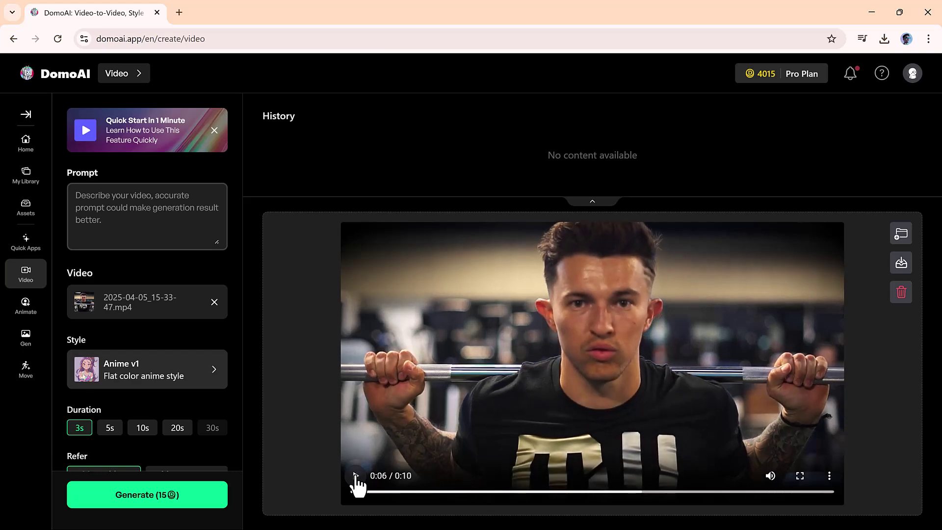
Step: Keep the Anime v1 style, set 5s duration and 16:9 aspect ratio, and generate
click(175, 376)
scroll(356, 284, down, 6)
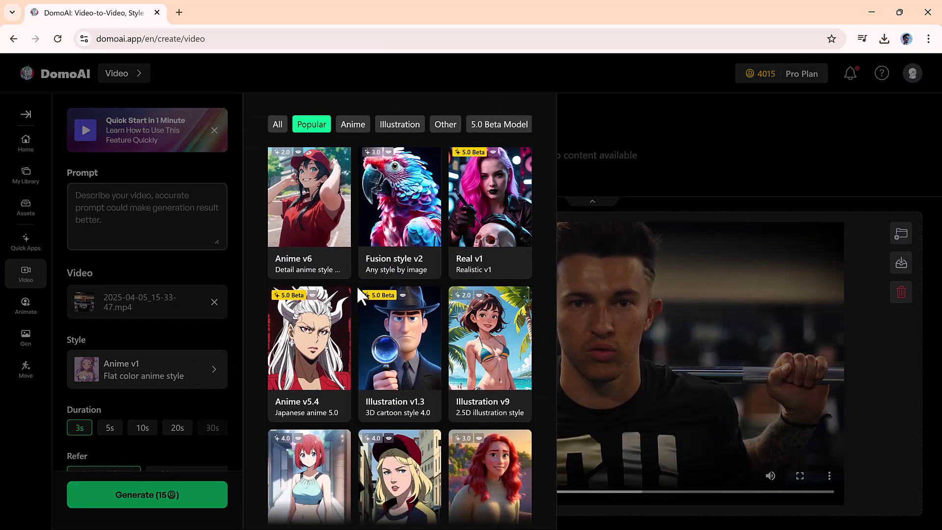
scroll(357, 287, down, 5)
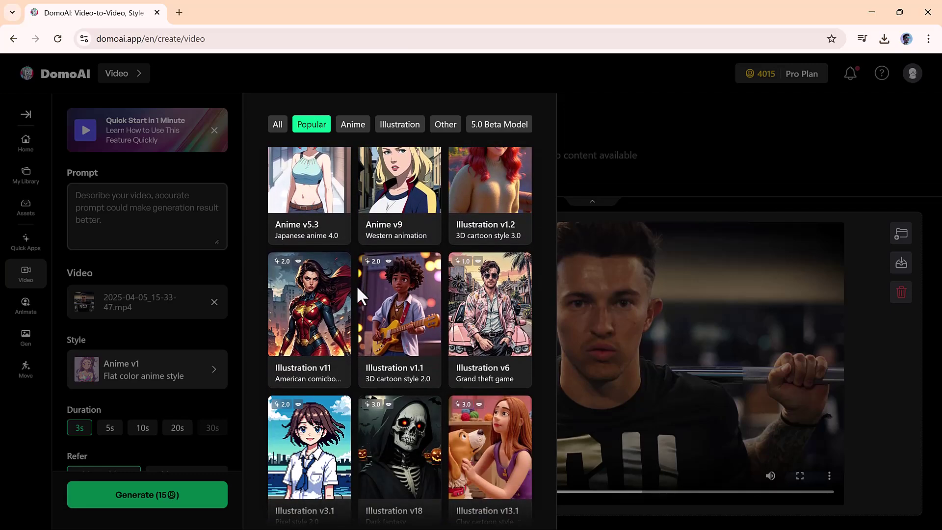
scroll(356, 284, up, 11)
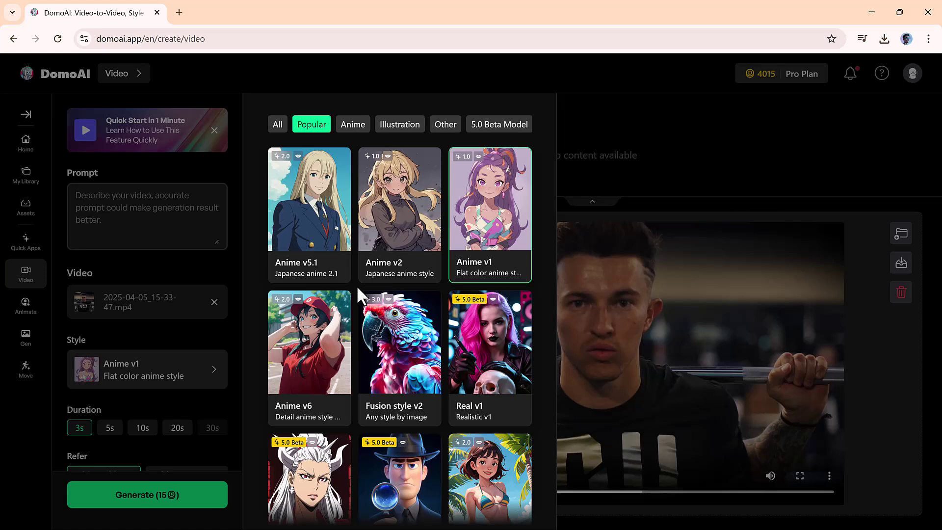
click(490, 218)
scroll(147, 371, down, 3)
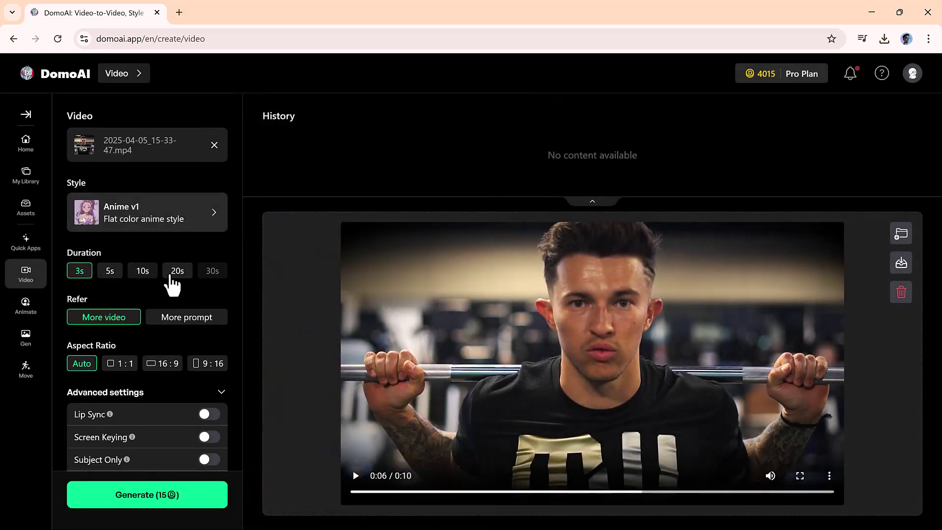
scroll(137, 290, down, 2)
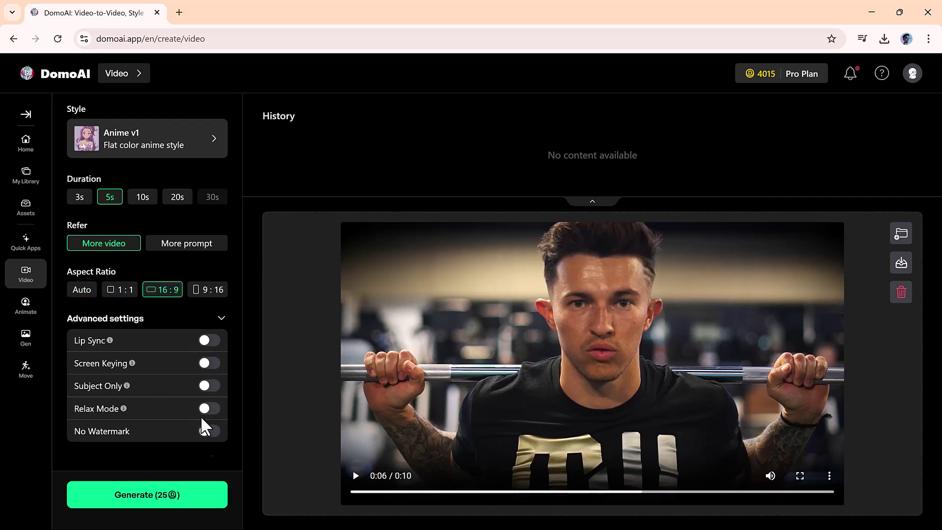
click(146, 495)
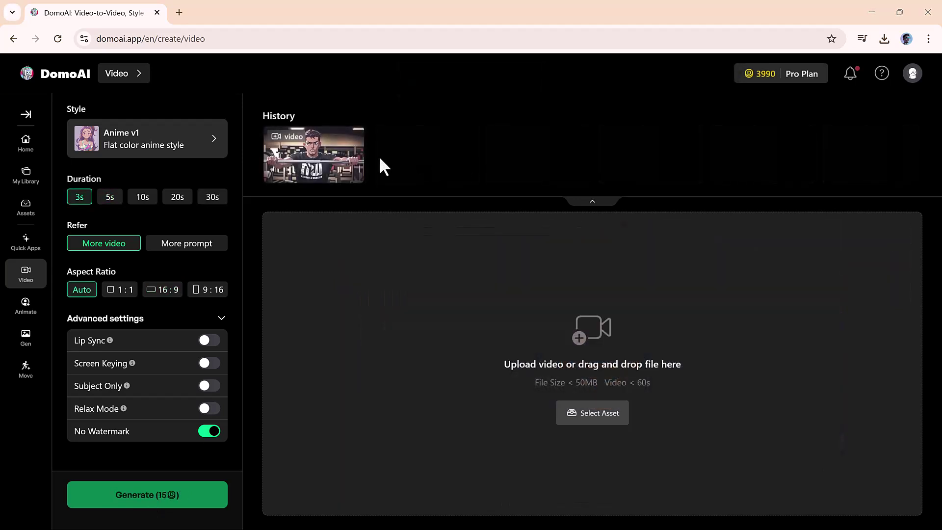
Step: Play the finished 0:05 anime gym clip from History in full screen
click(320, 155)
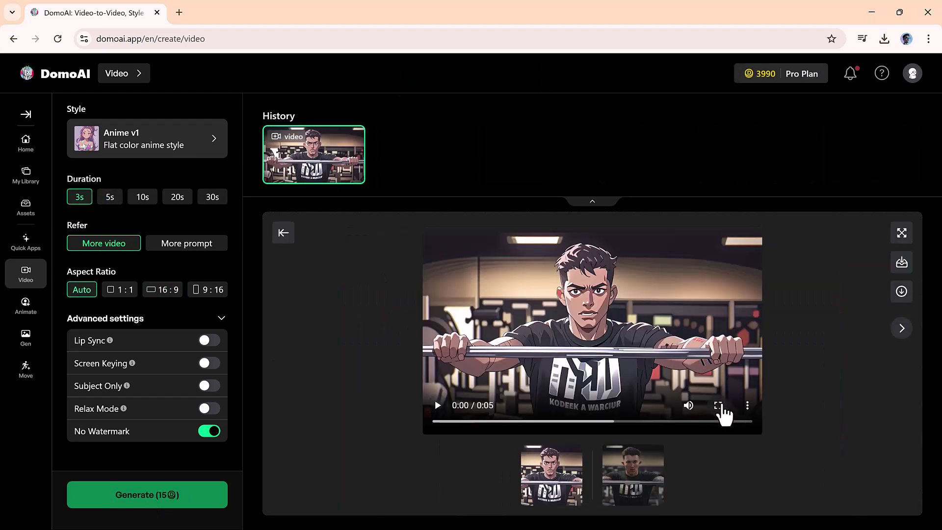
click(719, 406)
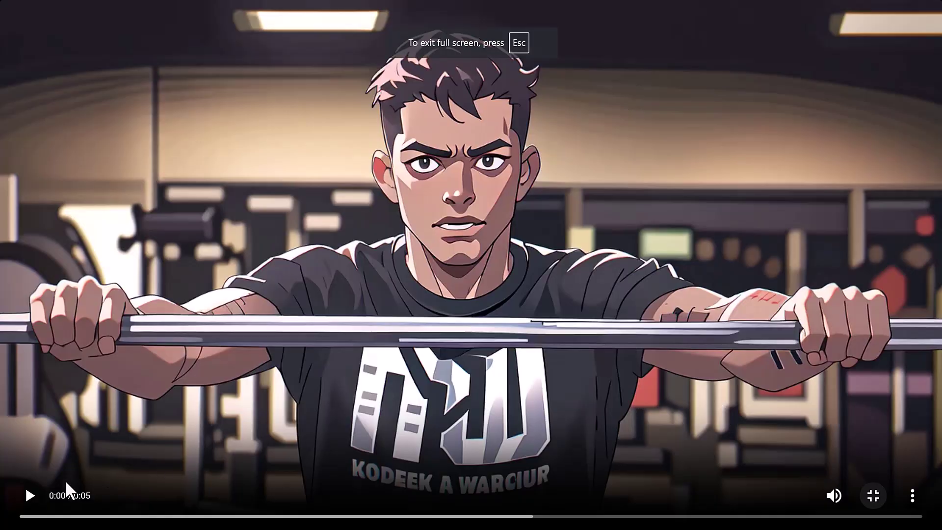
click(30, 496)
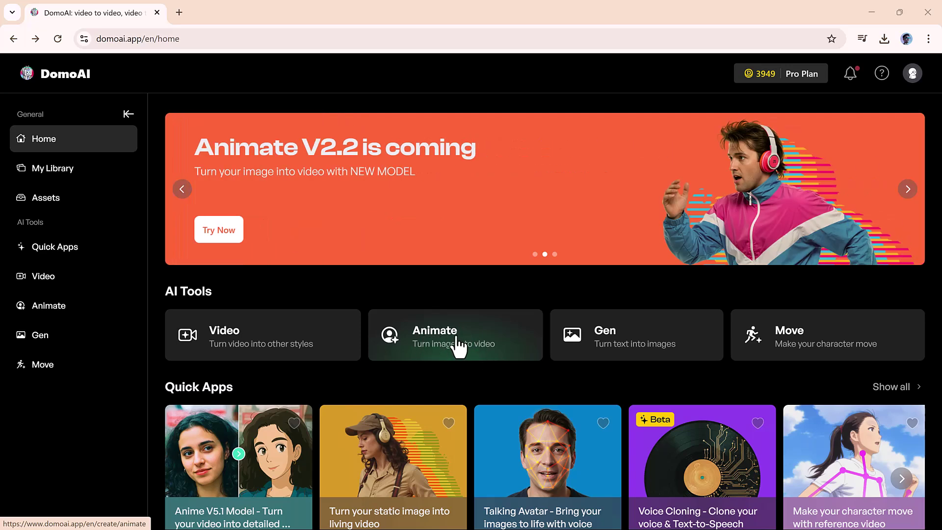
Step: Load the smiling man's portrait photo as the first frame in the Animate tool
click(457, 338)
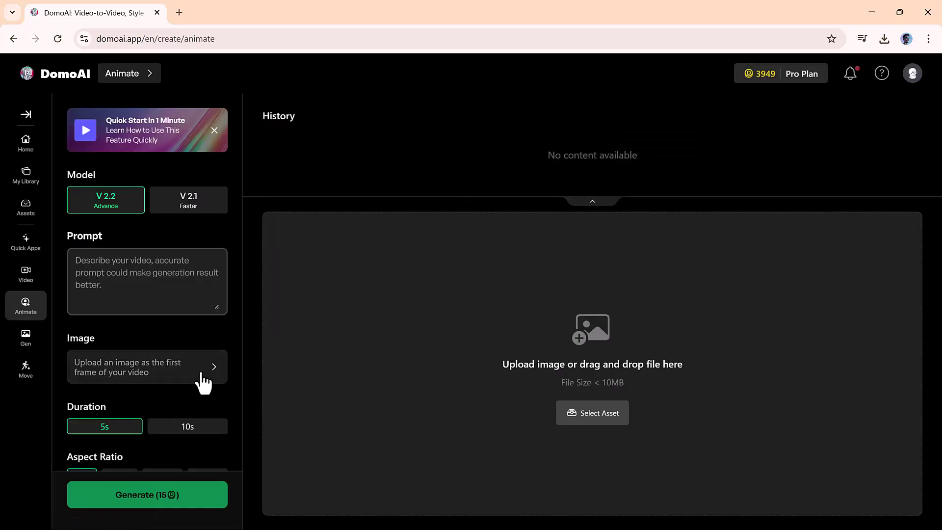
click(203, 380)
double_click(282, 123)
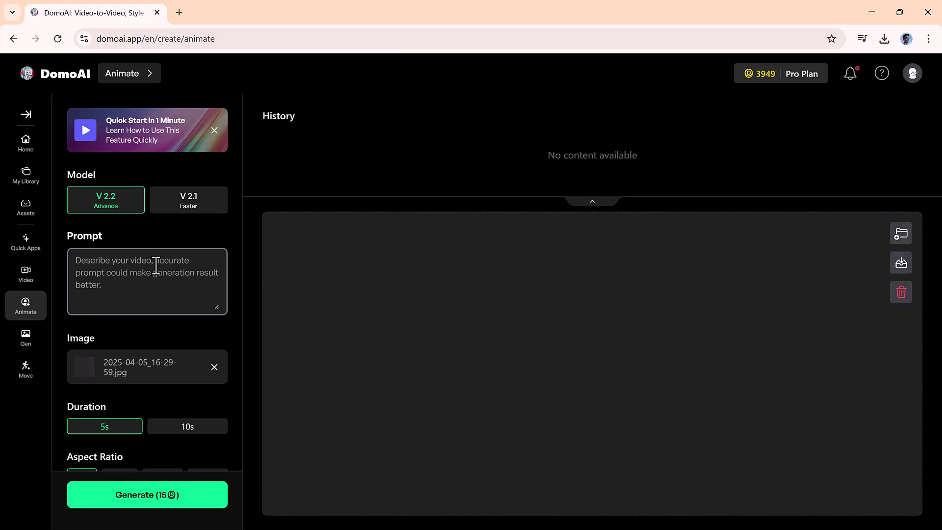
Step: Paste the motion prompt, generate the 5-second animation, and preview it from History
key(ctrl+v)
scroll(156, 266, up, 1)
scroll(156, 265, down, 1)
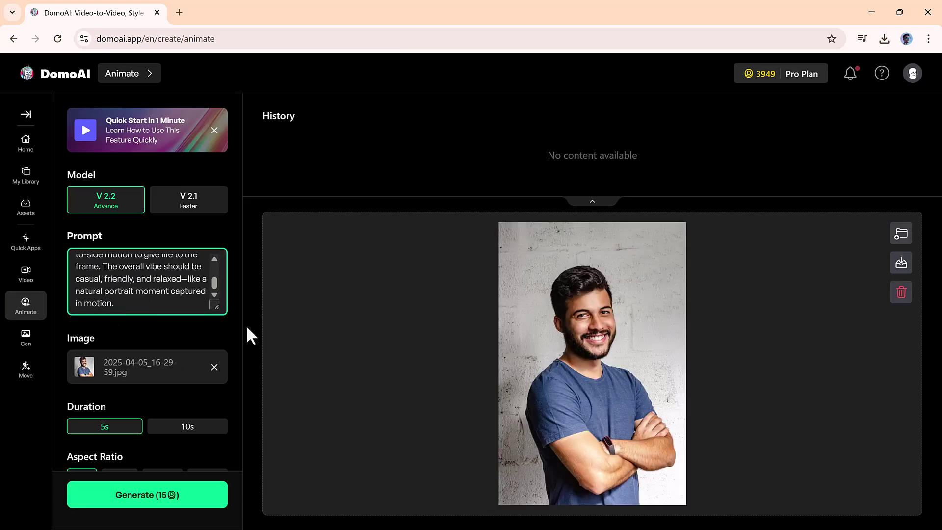
scroll(204, 324, down, 3)
click(158, 495)
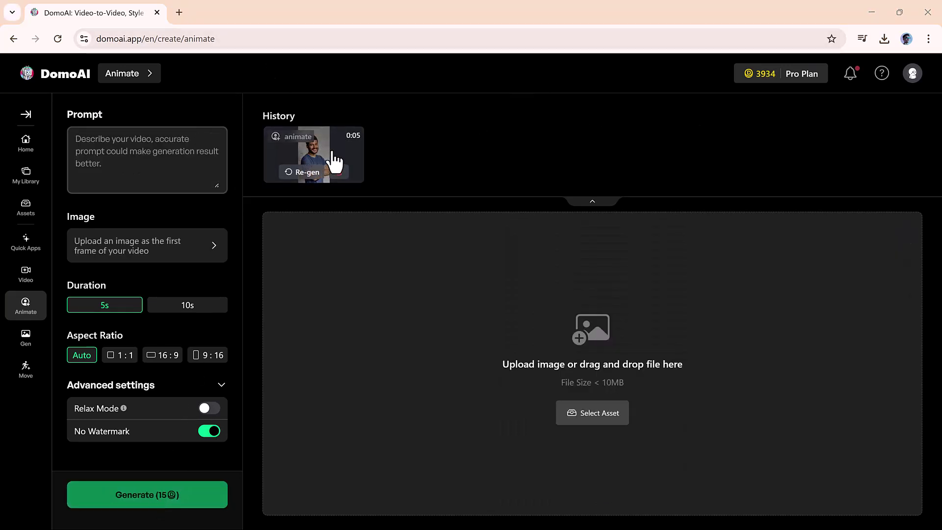
click(317, 152)
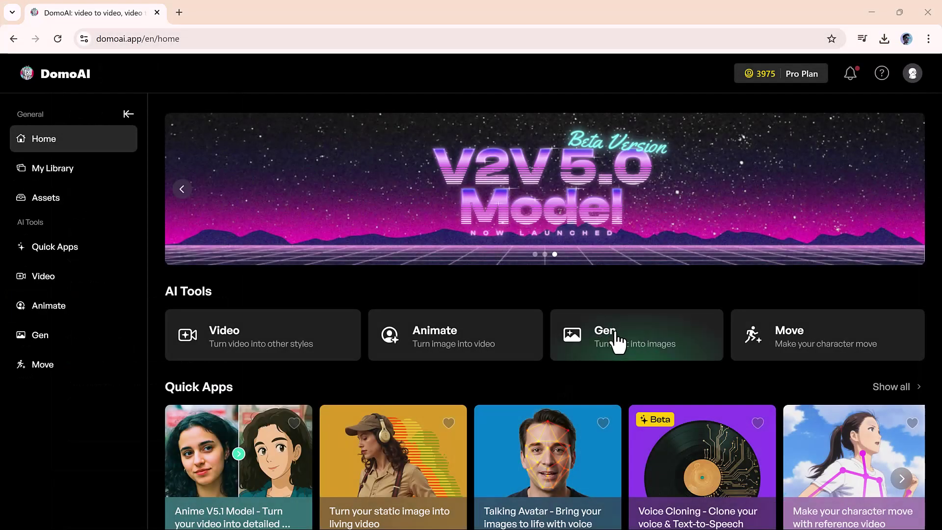
Step: Generate four 1:1 images from the 'A couple dancing under the moonlight, Art Deco style' suggestion
click(625, 346)
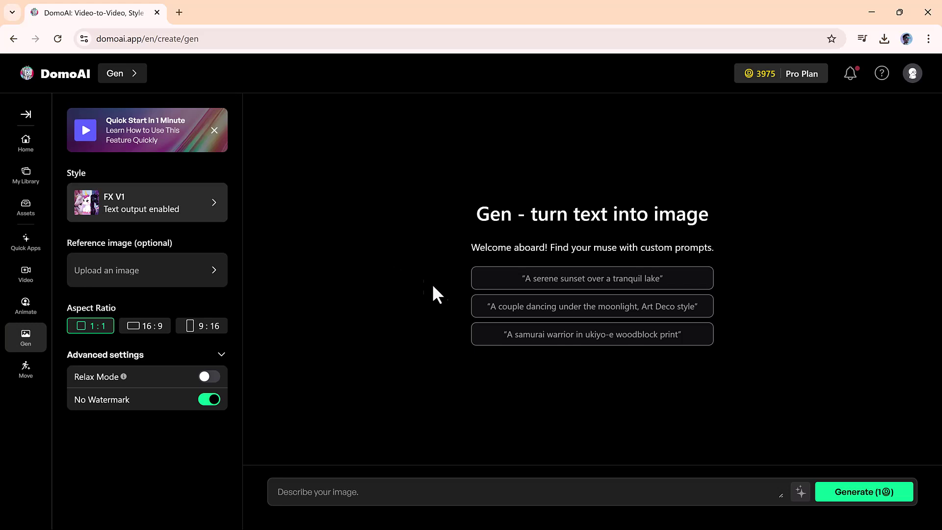
click(590, 308)
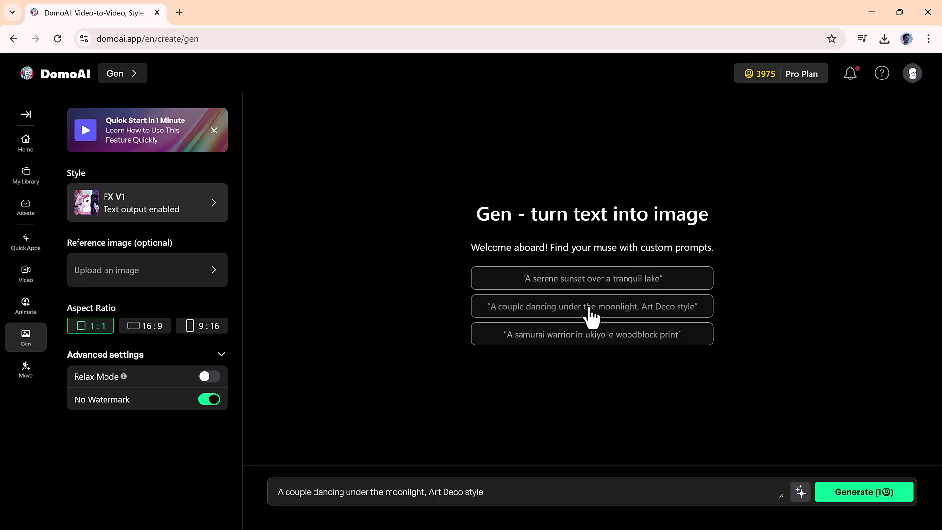
click(876, 496)
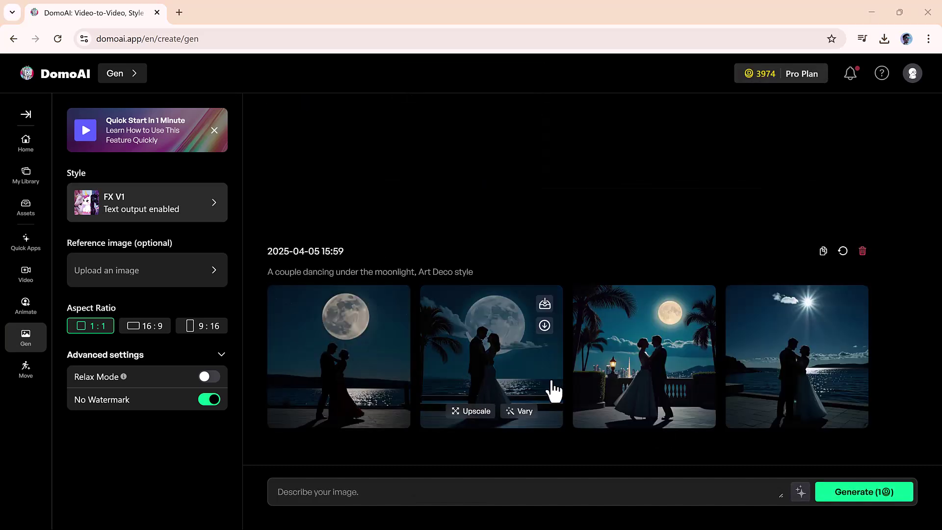
Step: Enlarge and close the first and third moonlit couple images in turn
click(356, 355)
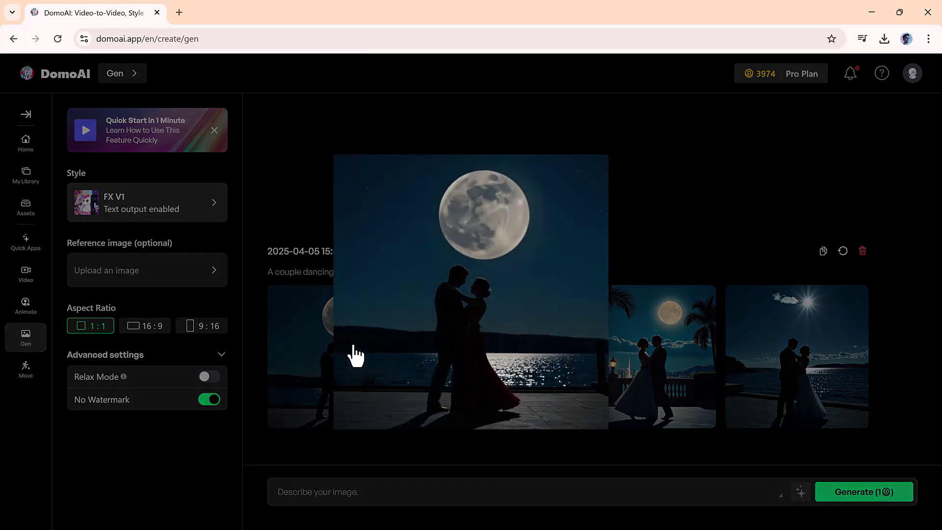
click(671, 193)
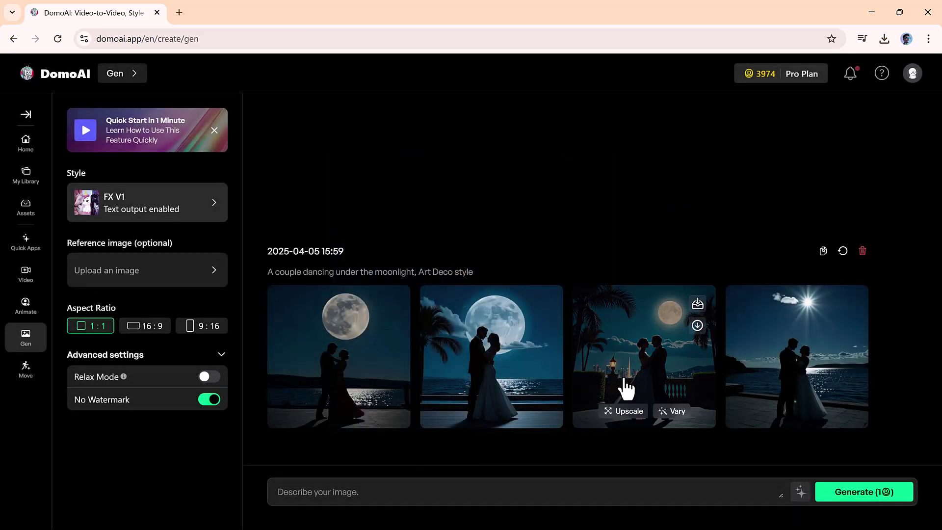
click(625, 388)
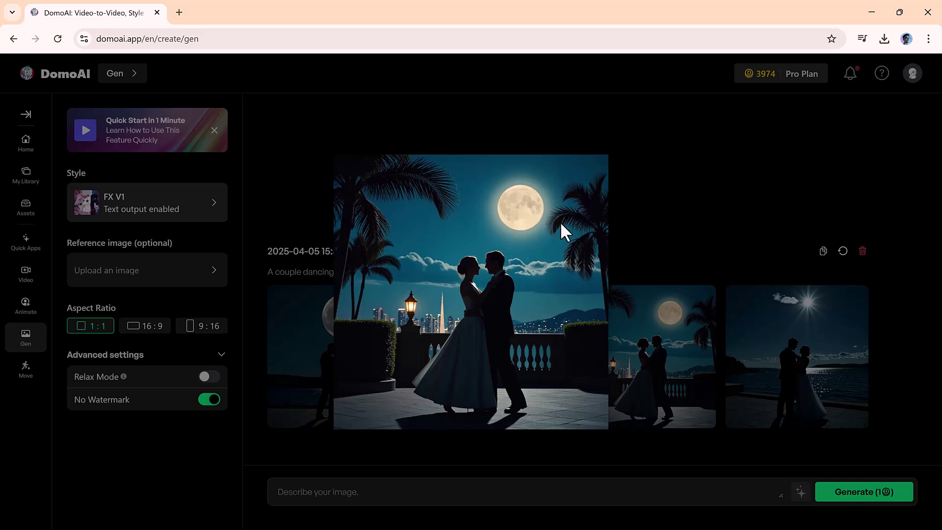
click(696, 232)
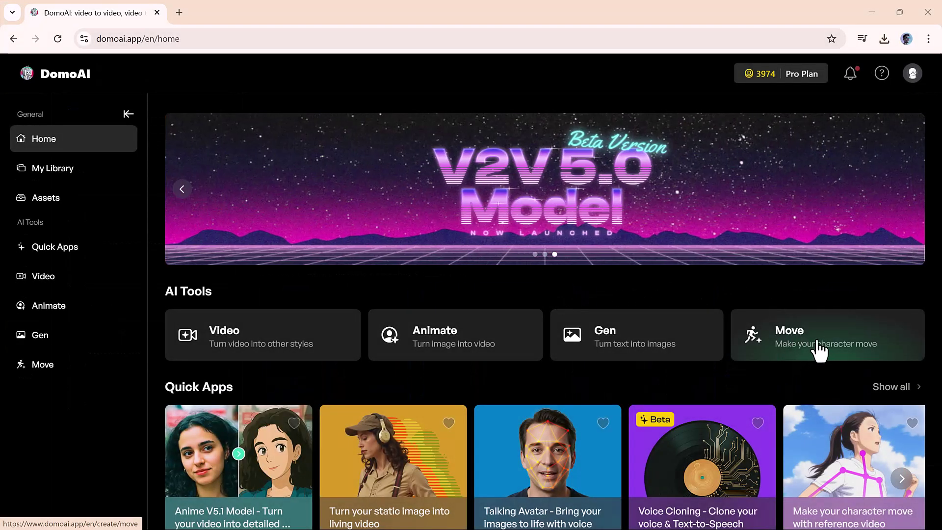
Step: Upload the red-shirted man's photo and the second mp4 as movement reference in Move
click(818, 349)
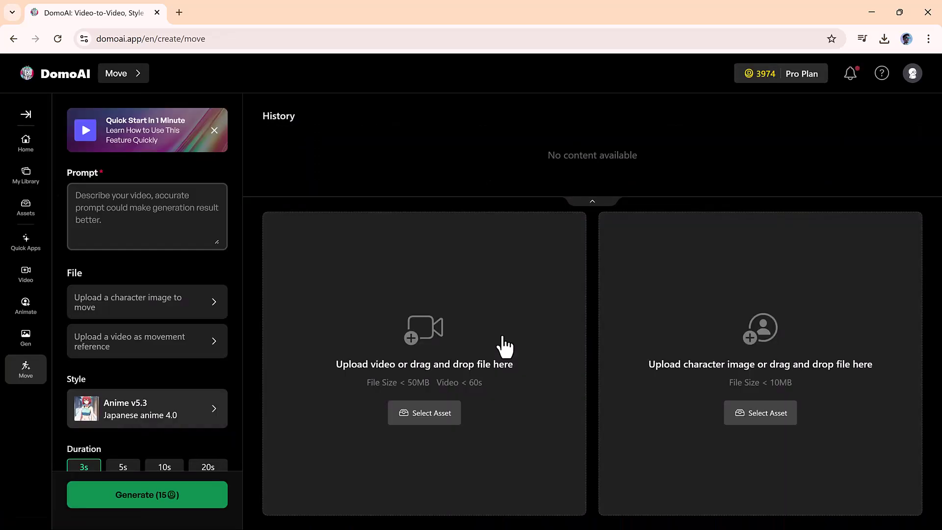
click(188, 300)
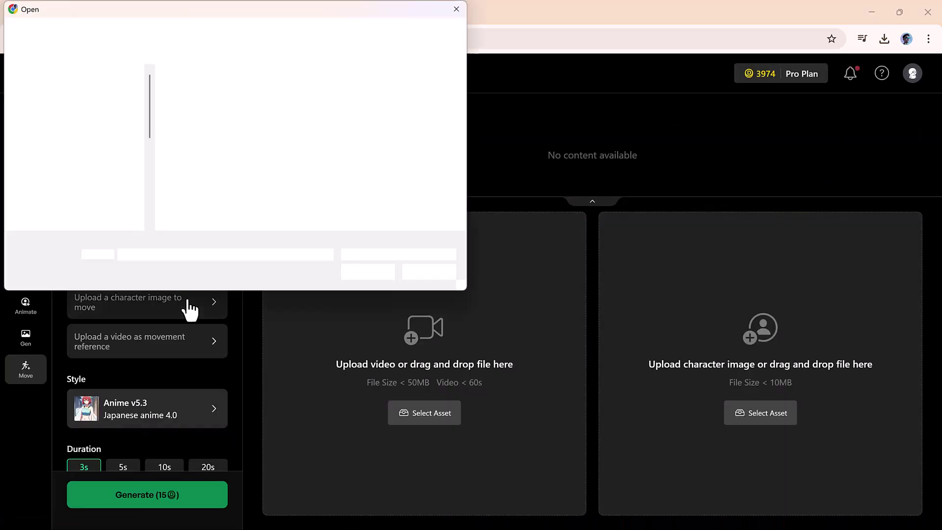
click(284, 148)
click(368, 273)
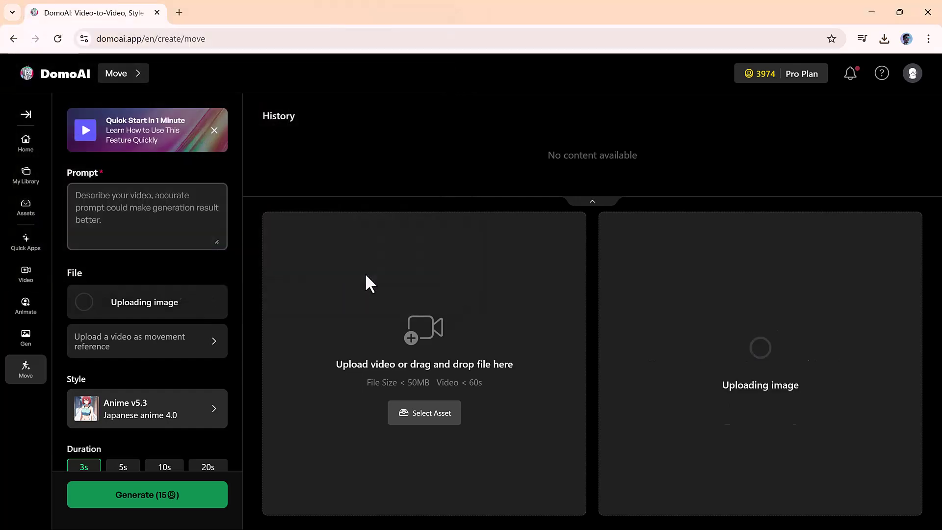
click(172, 351)
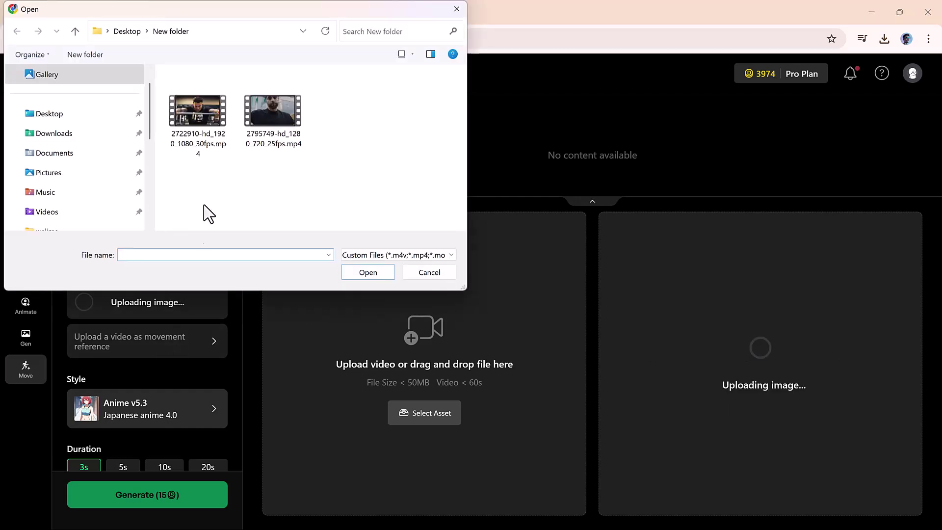
click(283, 109)
click(372, 271)
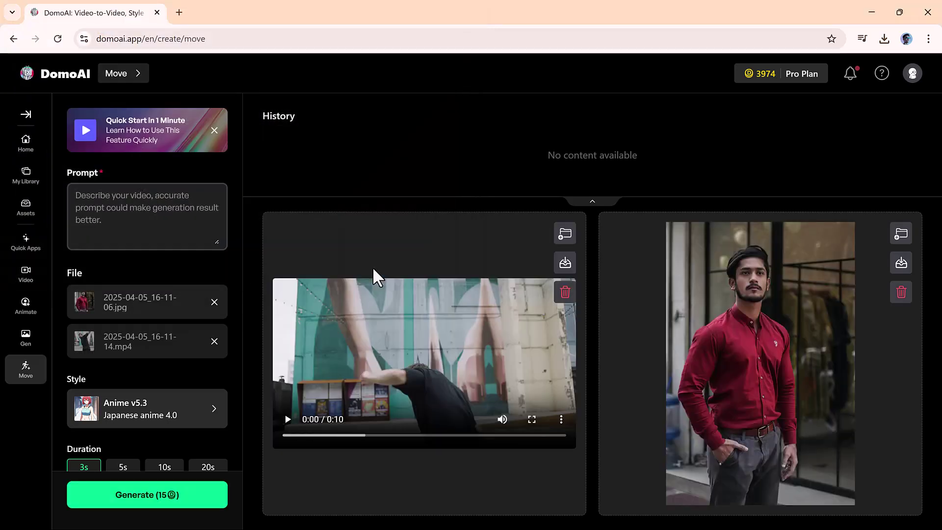
Step: Preview the reference video and set the clip duration to 5s
click(289, 419)
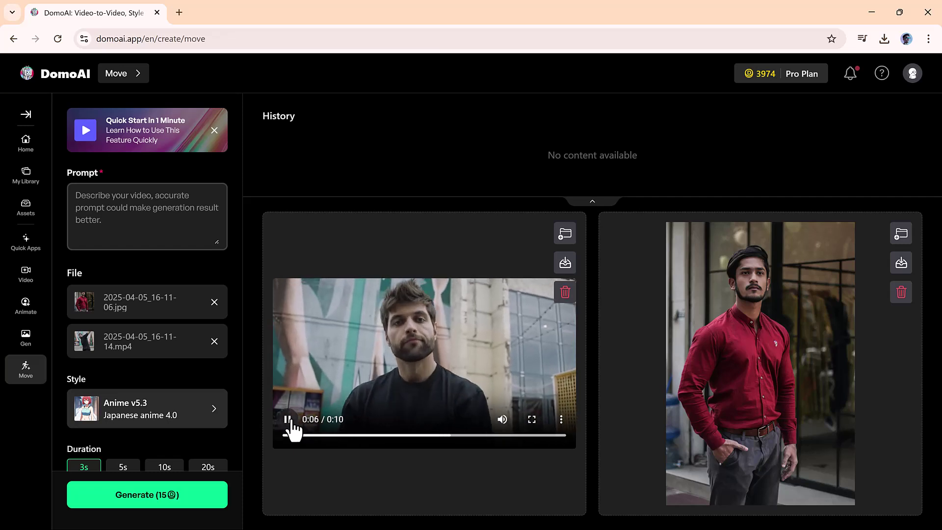
click(288, 420)
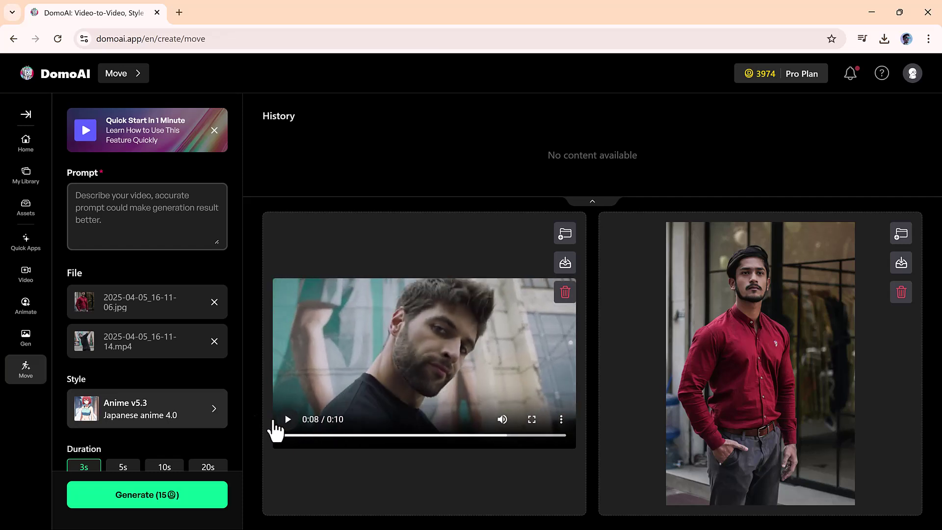
scroll(157, 438, down, 3)
click(124, 340)
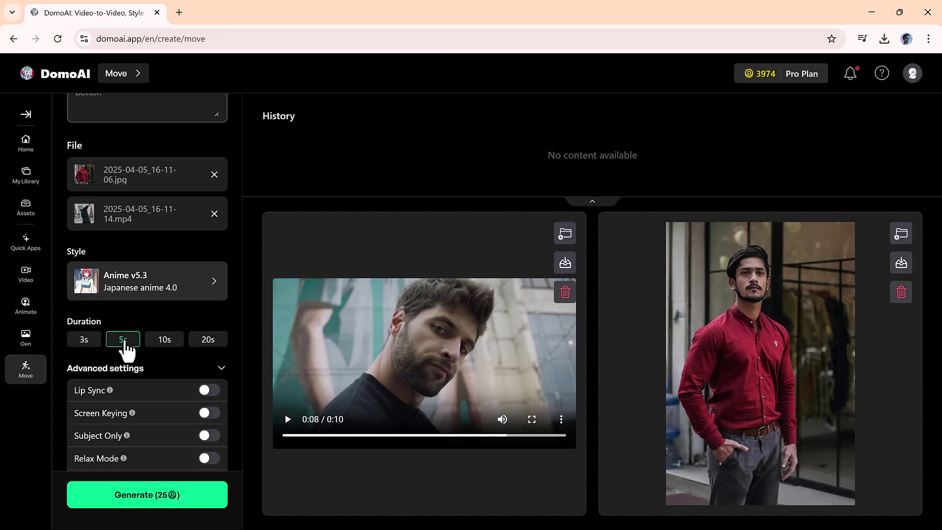
scroll(162, 363, down, 1)
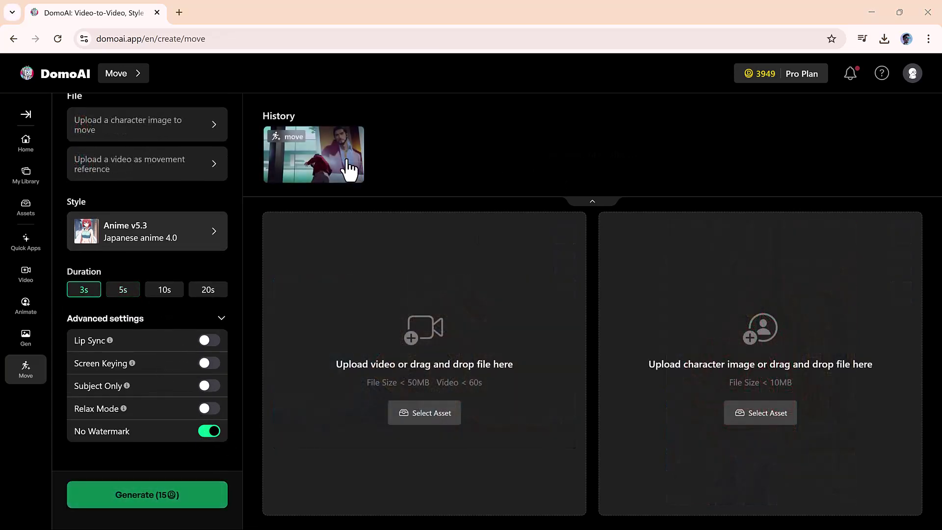
Step: Play the finished 0:05 anime clip of the dancing man full screen from History
click(320, 154)
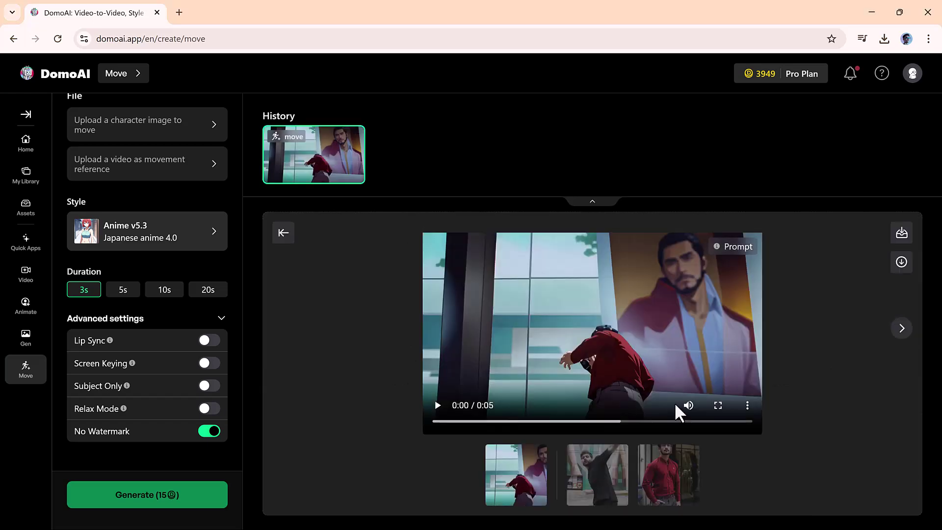
click(718, 405)
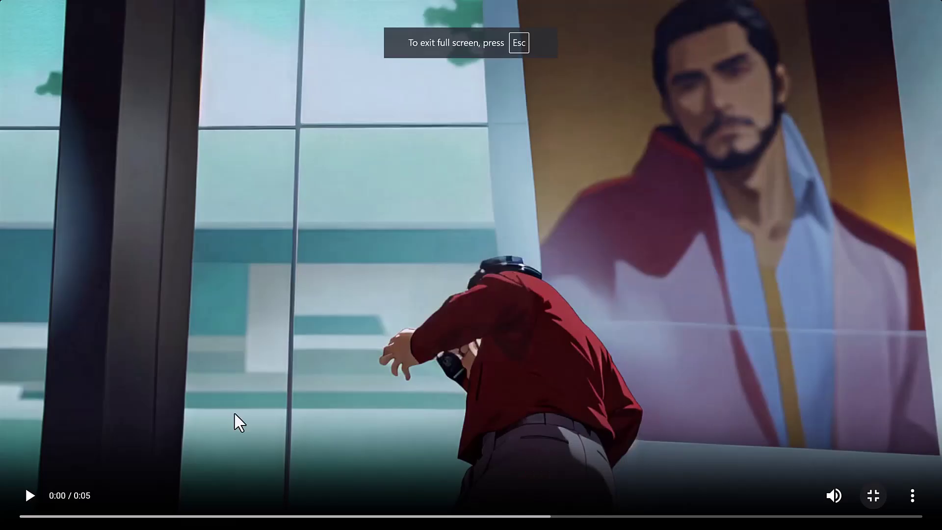
click(30, 496)
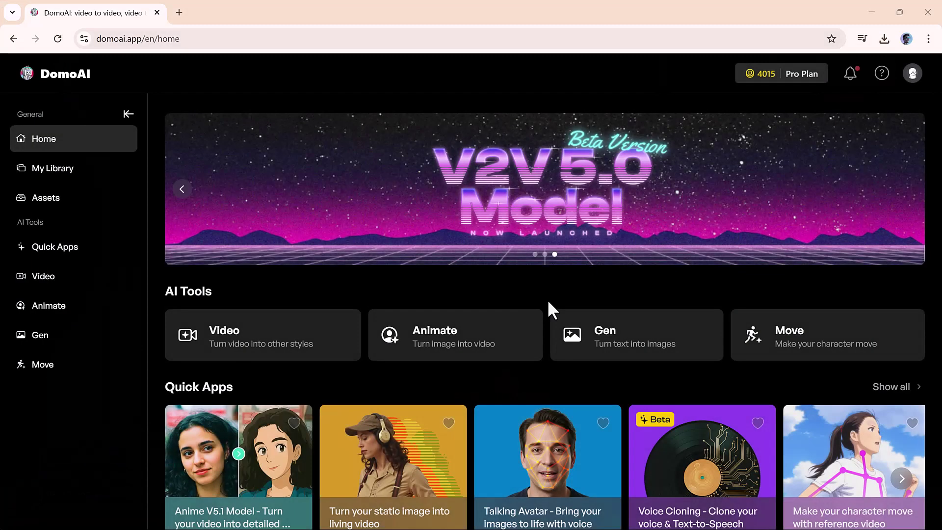
Step: Scroll the home page past Quick Apps into the Showcases grid of animate and video examples
scroll(551, 309, down, 8)
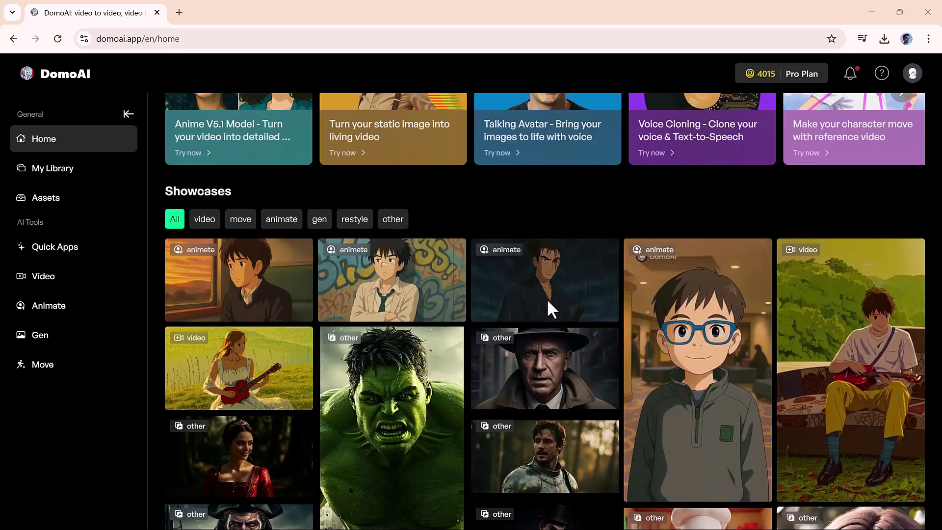
scroll(552, 309, down, 2)
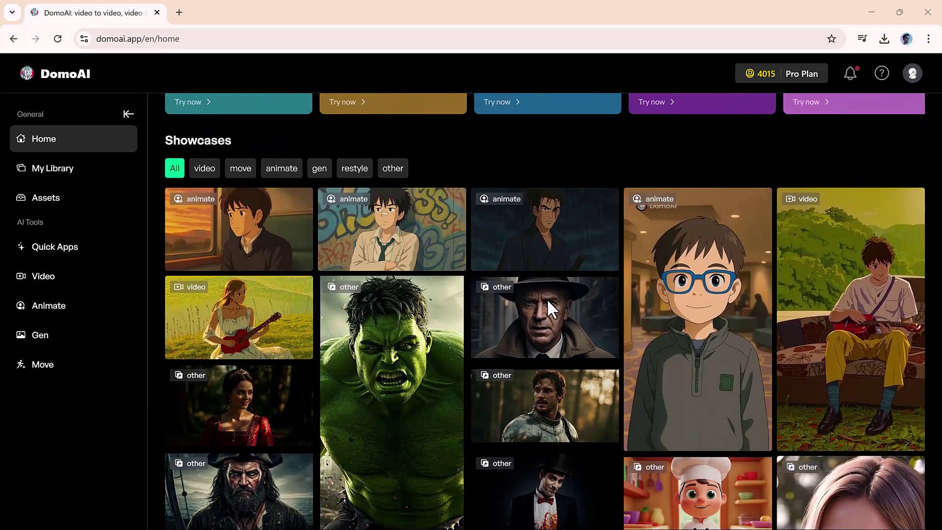
scroll(552, 309, down, 3)
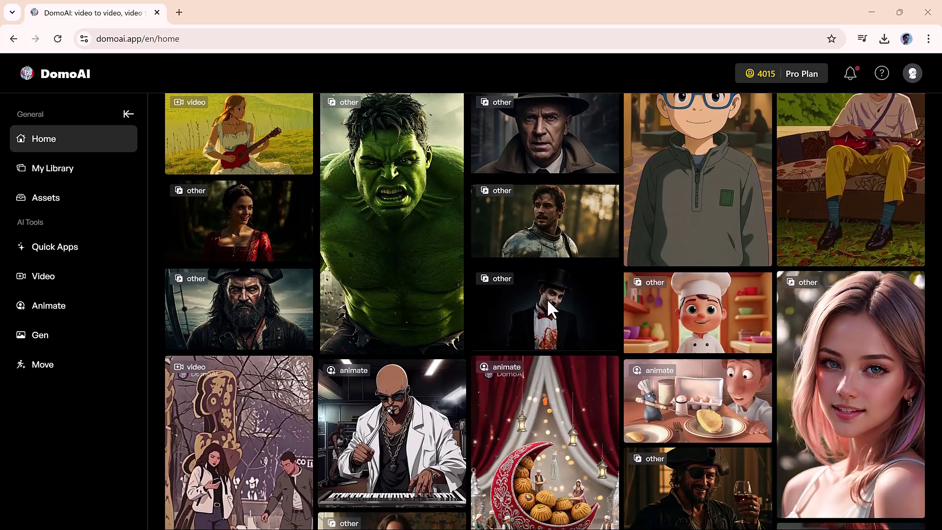